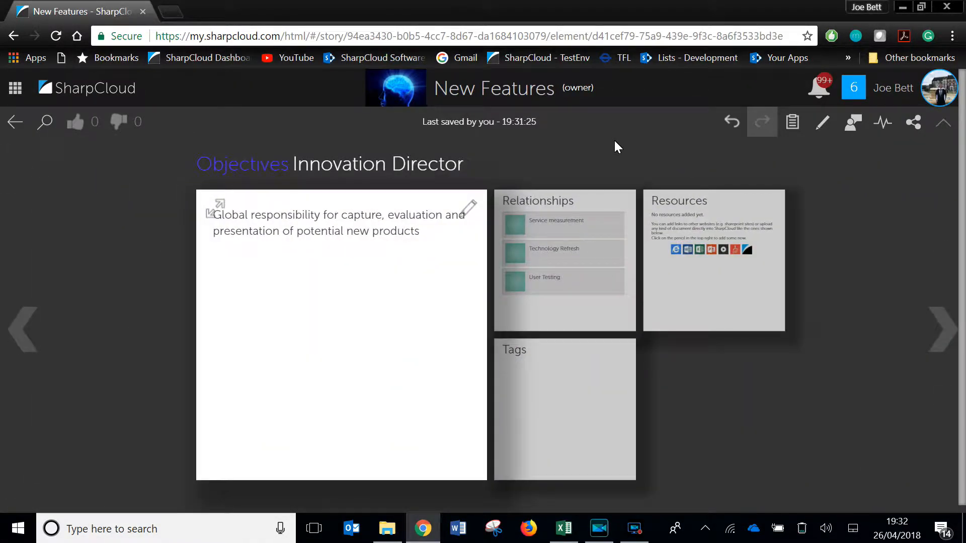
- Set the Sample Layers view's relationship behaviour on click to Highlight relationship
{"action": "left_click", "coordinate": [614, 141]}
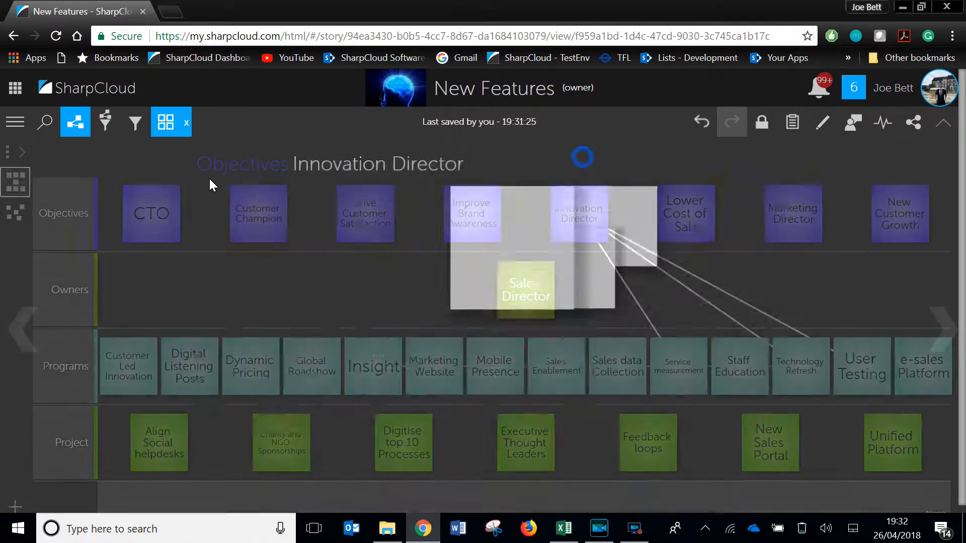
{"action": "left_click", "coordinate": [165, 124]}
{"action": "left_click", "coordinate": [484, 214]}
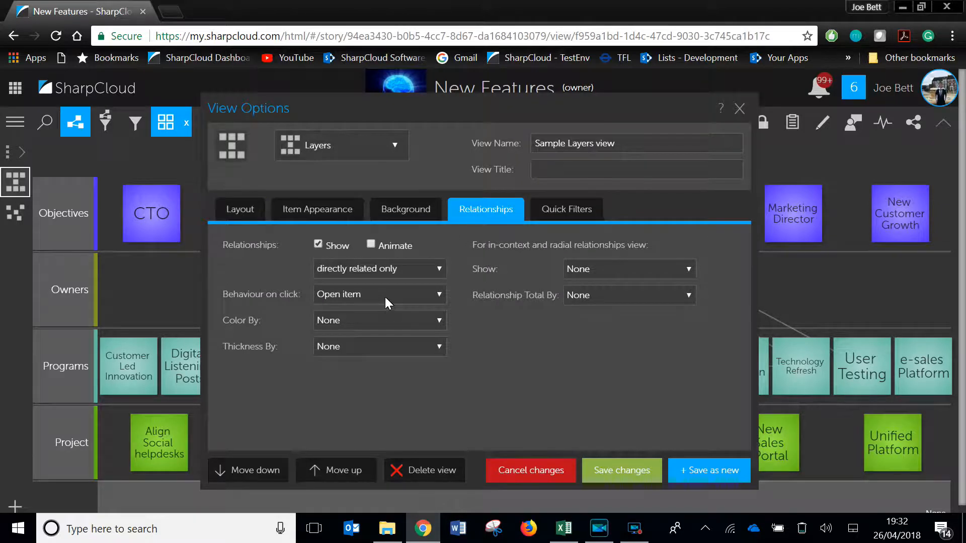
{"action": "left_click", "coordinate": [369, 297]}
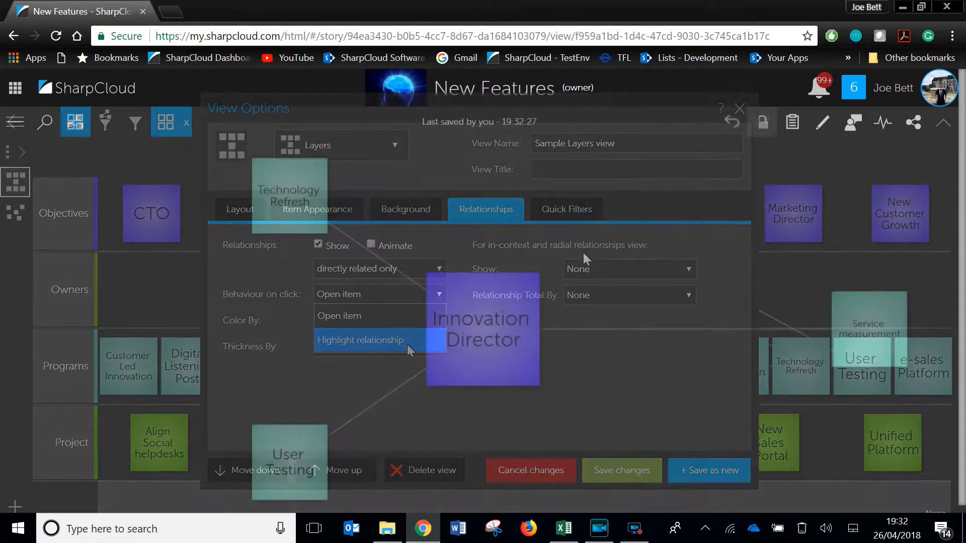
{"action": "left_click", "coordinate": [362, 339]}
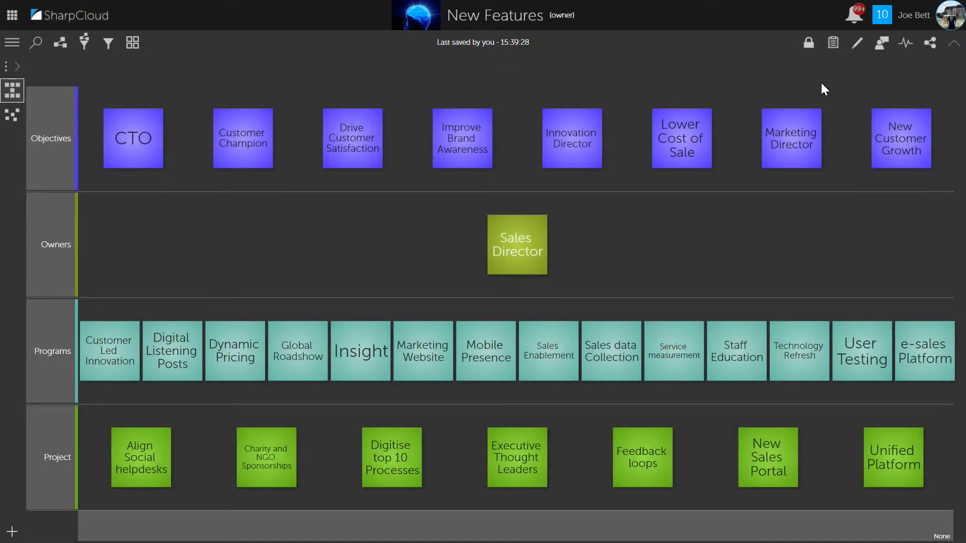
- Pin the comments panel open and bring up the comments of the Drive Customer Satisfaction objective
{"action": "left_click", "coordinate": [881, 43]}
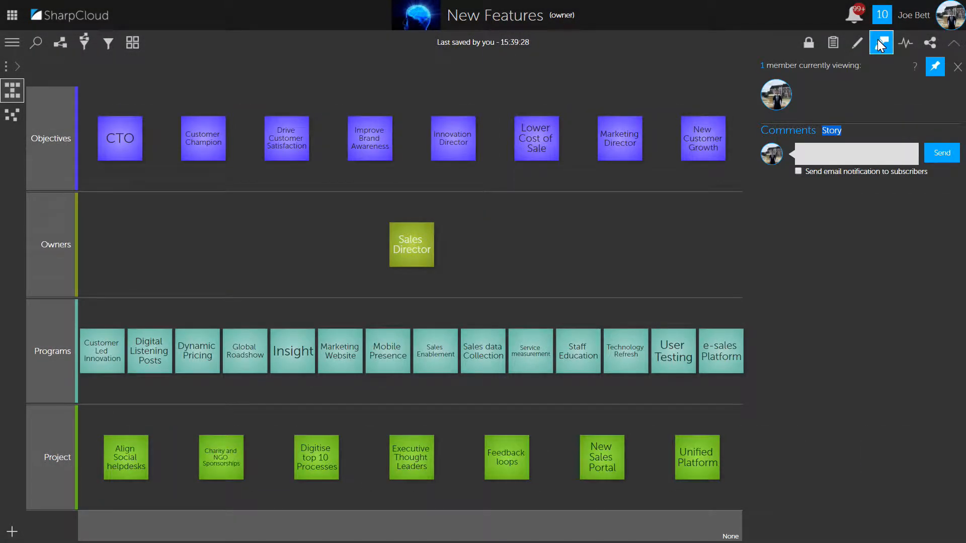
{"action": "left_click", "coordinate": [936, 69]}
{"action": "left_click", "coordinate": [280, 132]}
{"action": "left_click_drag", "start_coordinate": [821, 129], "coordinate": [939, 130]}
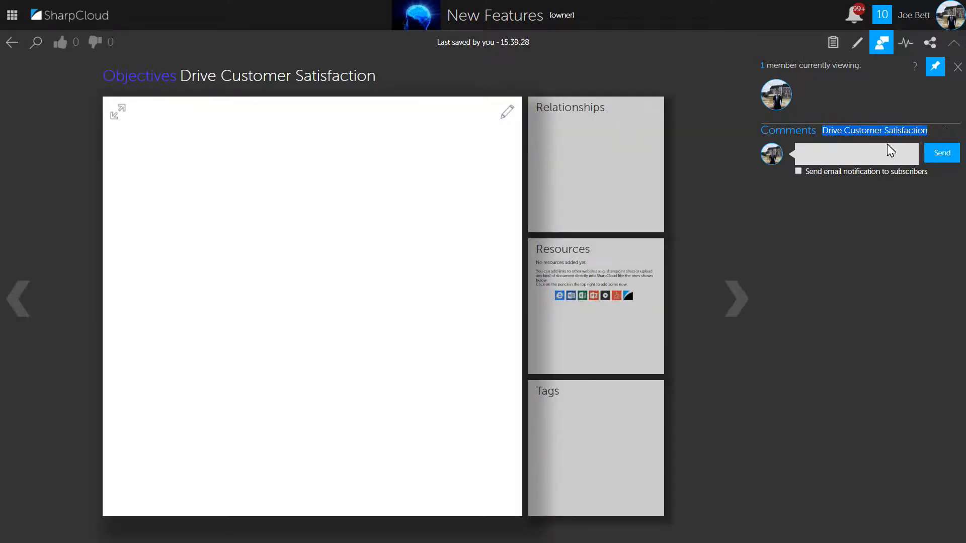
- Post the comment "Test" on the Drive Customer Satisfaction objective
{"action": "left_click", "coordinate": [874, 152]}
{"action": "type", "text": "Test"}
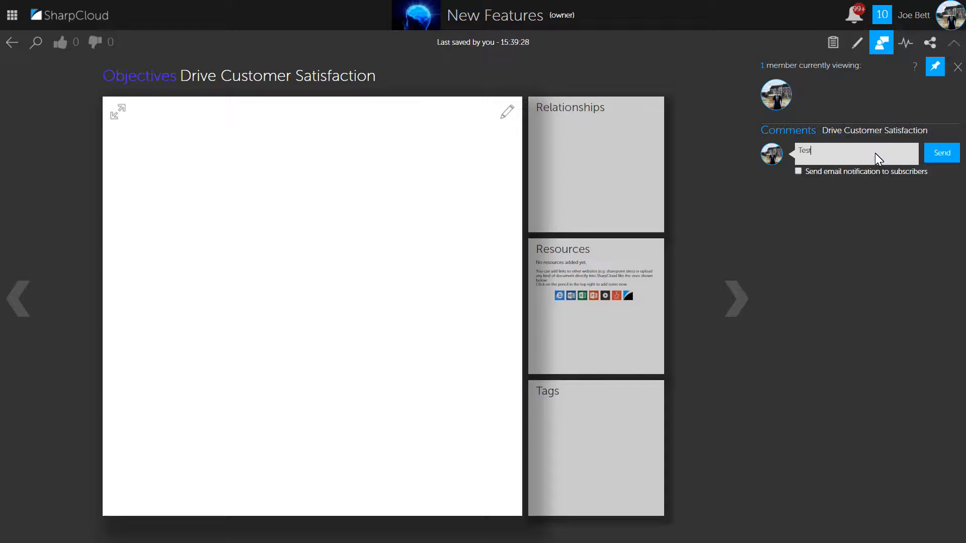
{"action": "left_click", "coordinate": [941, 153]}
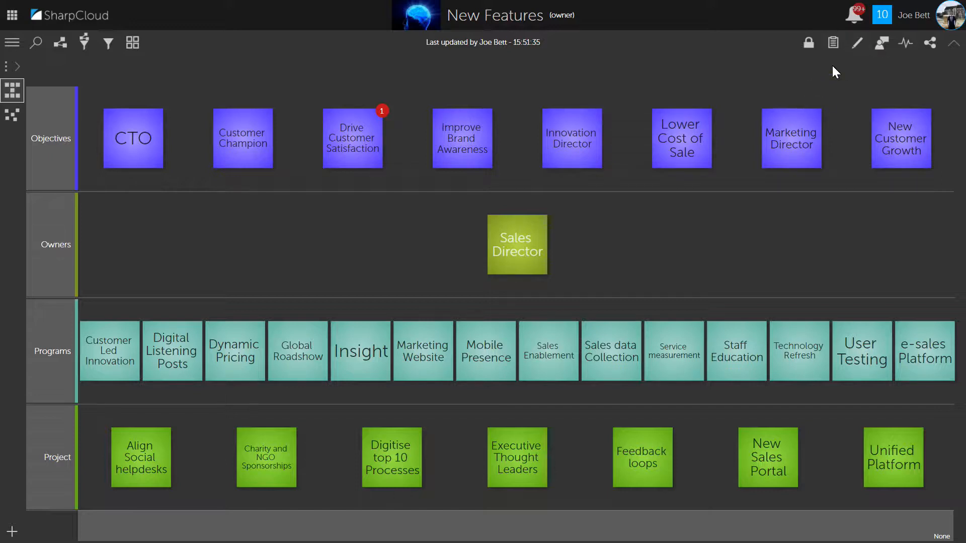
- Mark all notifications as read and close the notification list
{"action": "left_click", "coordinate": [856, 15]}
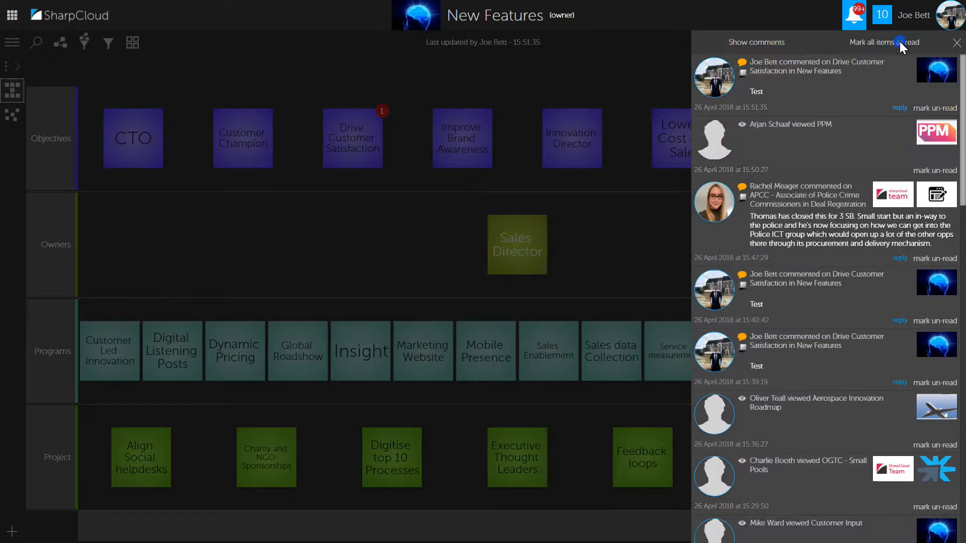
{"action": "left_click", "coordinate": [853, 14]}
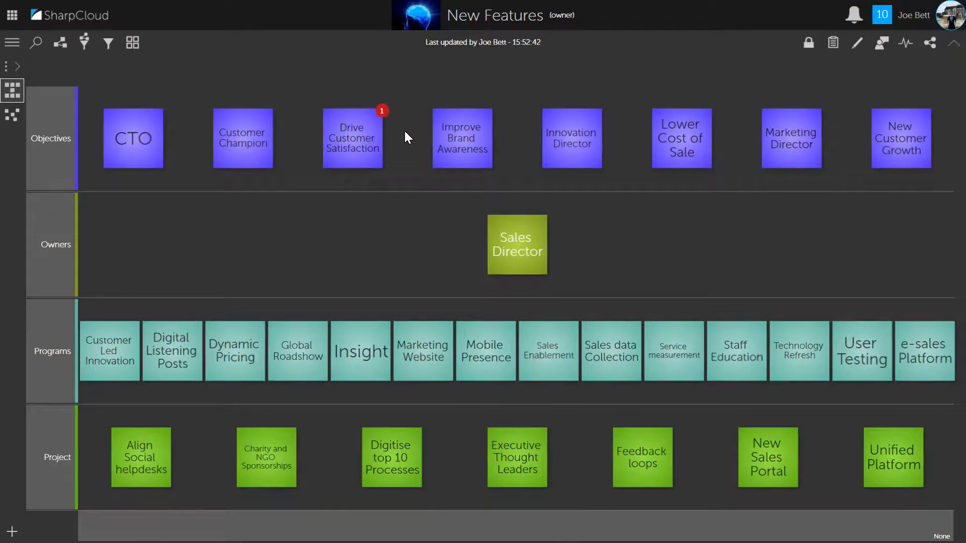
- Open the Drive Customer Satisfaction objective and view the comments posted on it
{"action": "left_click", "coordinate": [353, 148]}
{"action": "left_click", "coordinate": [883, 41]}
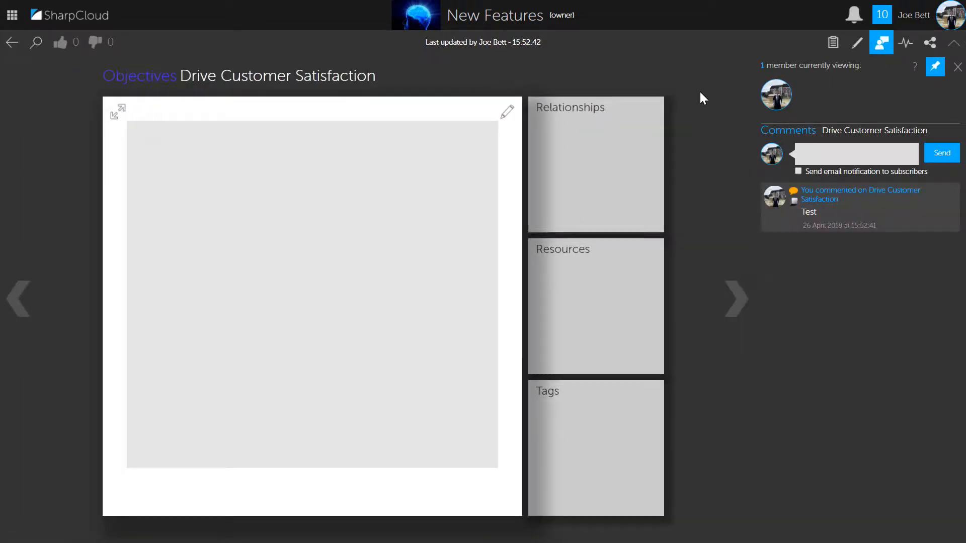
{"action": "left_click", "coordinate": [700, 92]}
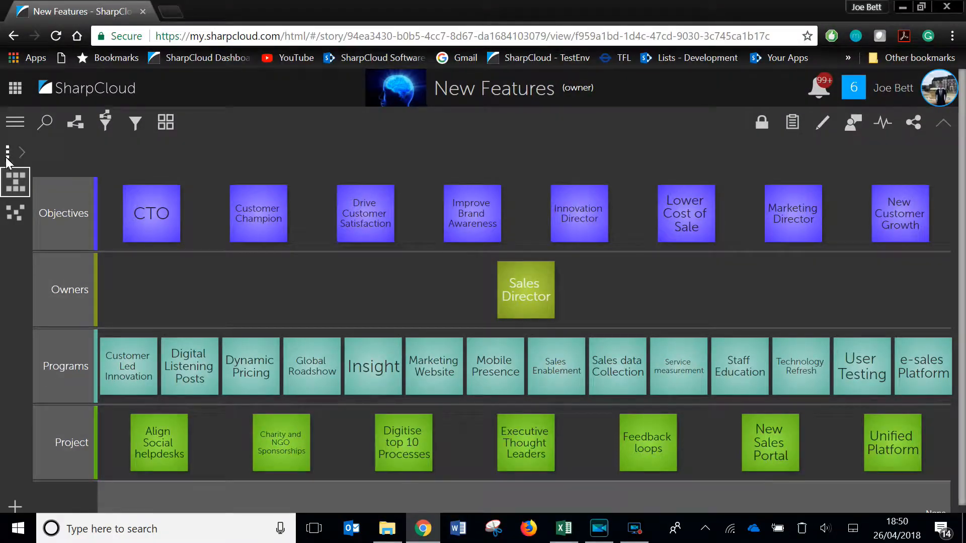
- Paste the Lower Cost of Sale item panels into the story's data grid, save the grid, and open that item
{"action": "left_click", "coordinate": [17, 117]}
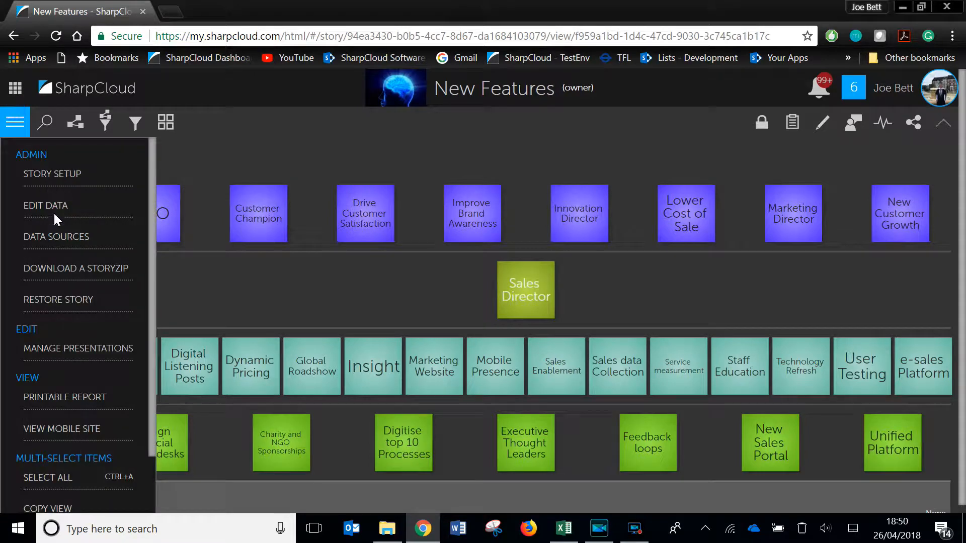
{"action": "left_click", "coordinate": [53, 211]}
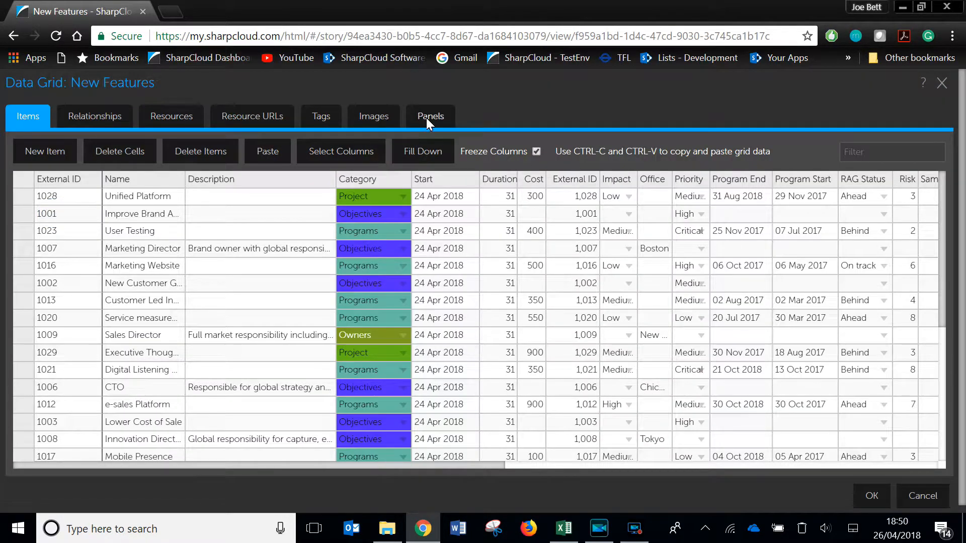
{"action": "left_click", "coordinate": [426, 117]}
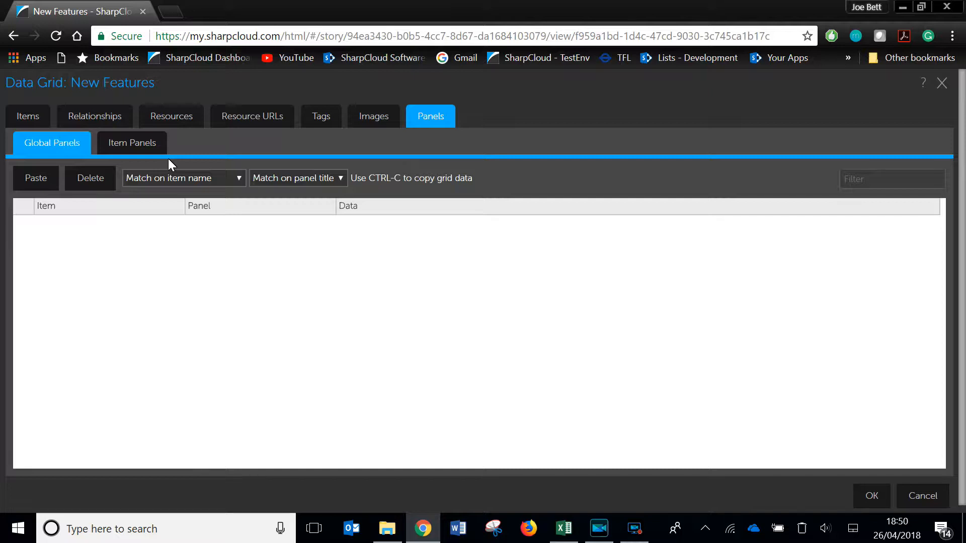
{"action": "left_click", "coordinate": [36, 178]}
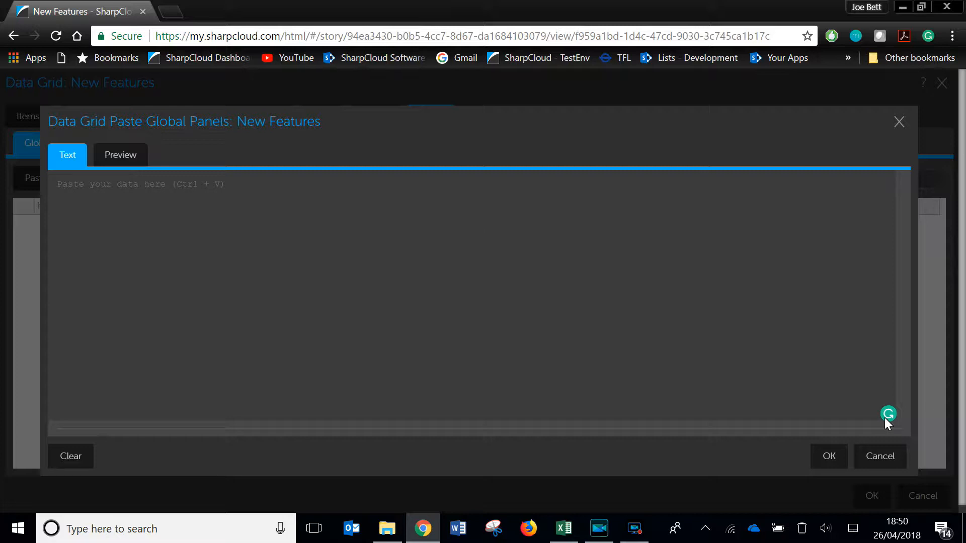
{"action": "key", "text": "ctrl+v"}
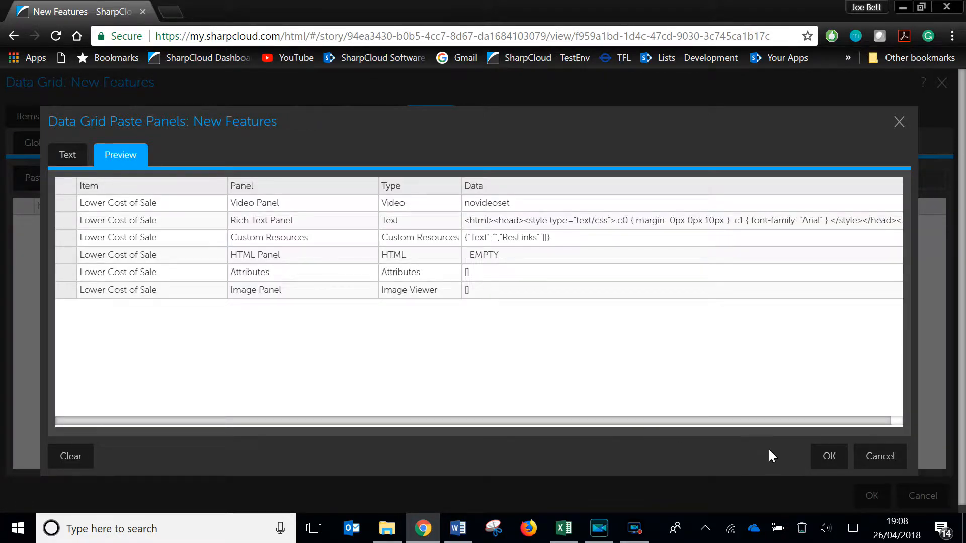
{"action": "left_click_drag", "start_coordinate": [809, 420], "coordinate": [824, 419]}
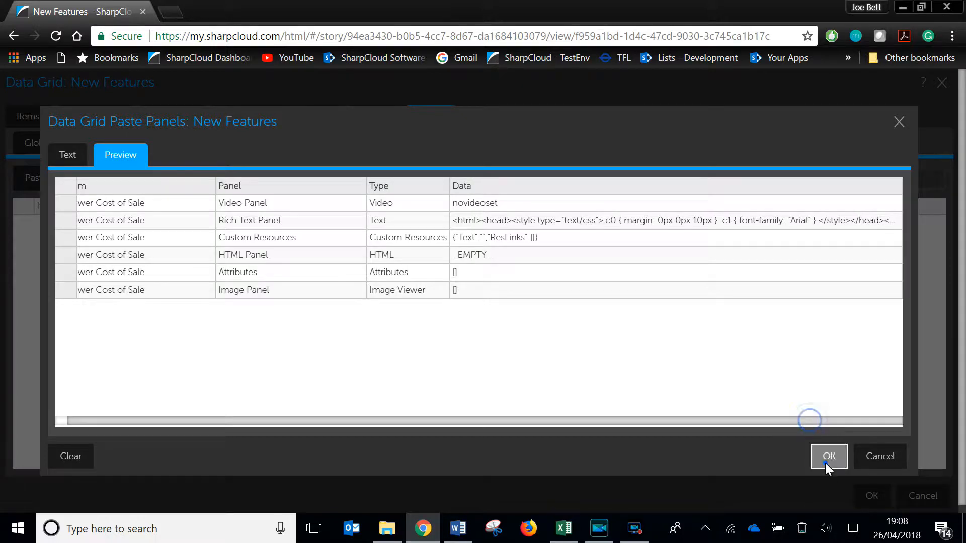
{"action": "left_click", "coordinate": [828, 457]}
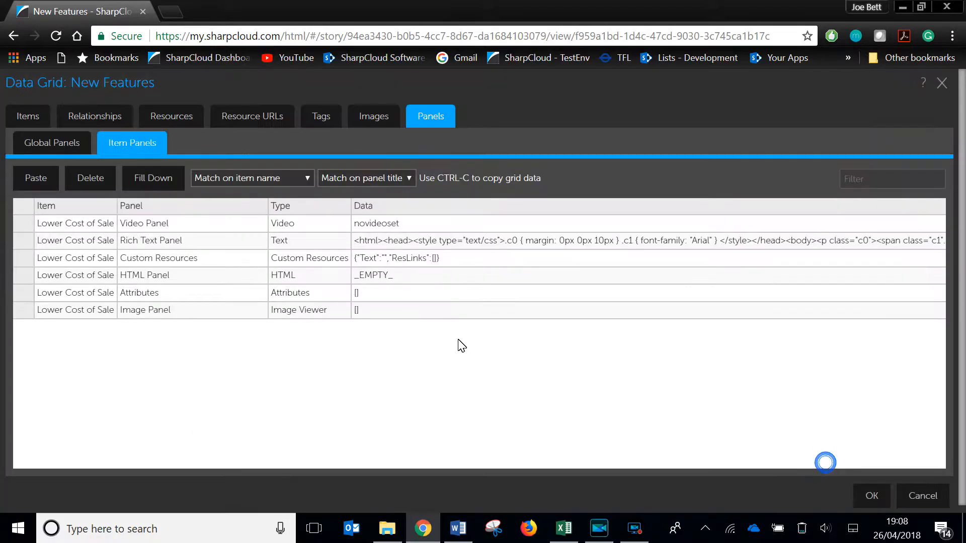
{"action": "left_click", "coordinate": [868, 498]}
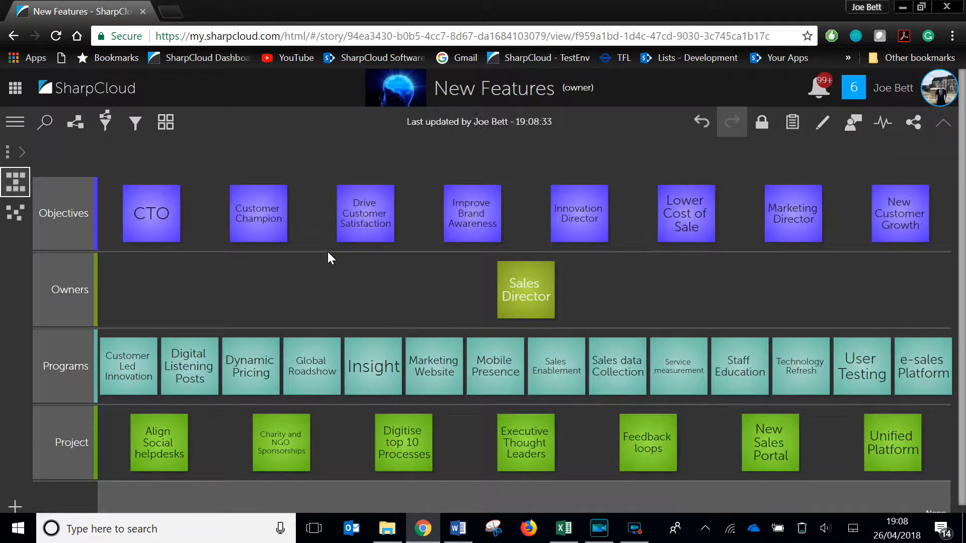
{"action": "left_click", "coordinate": [674, 231]}
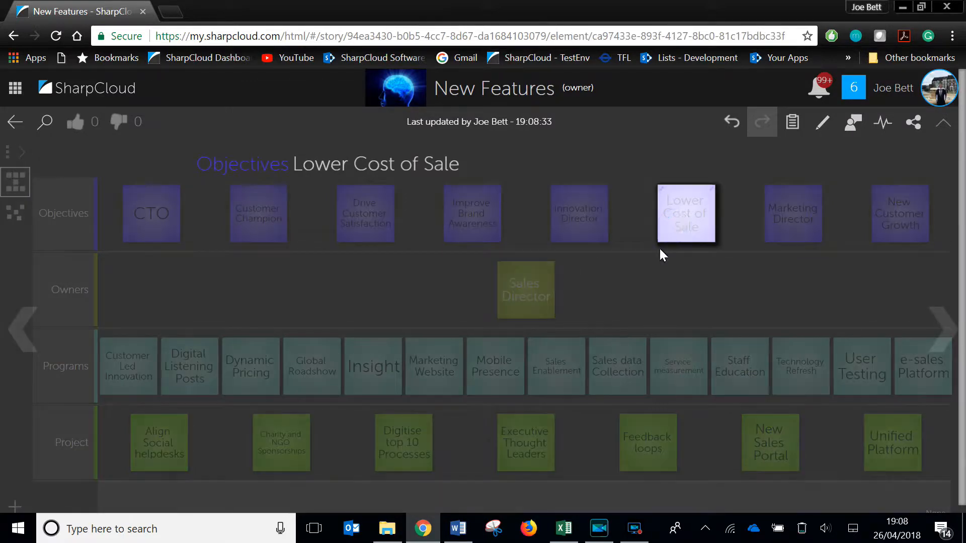
{"action": "left_click", "coordinate": [654, 324]}
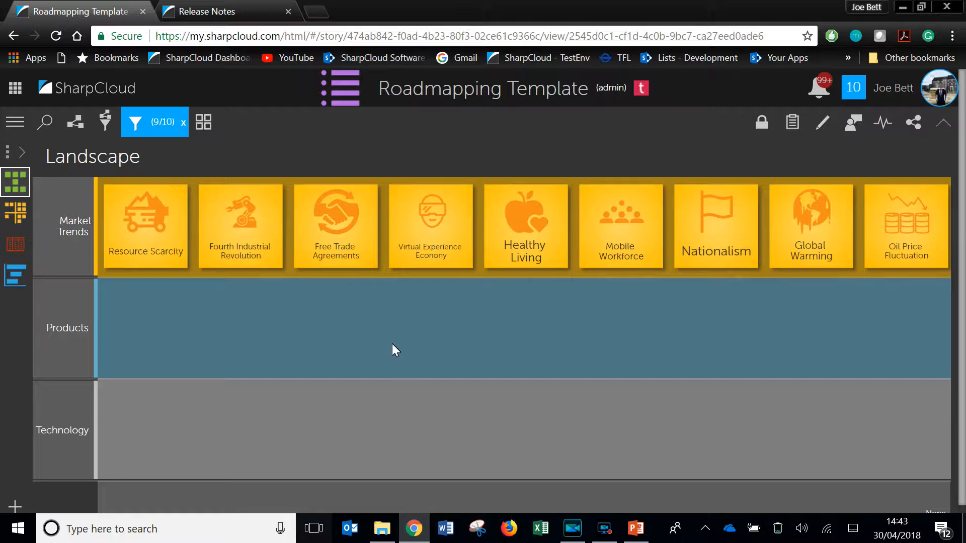
{"action": "left_click", "coordinate": [337, 99]}
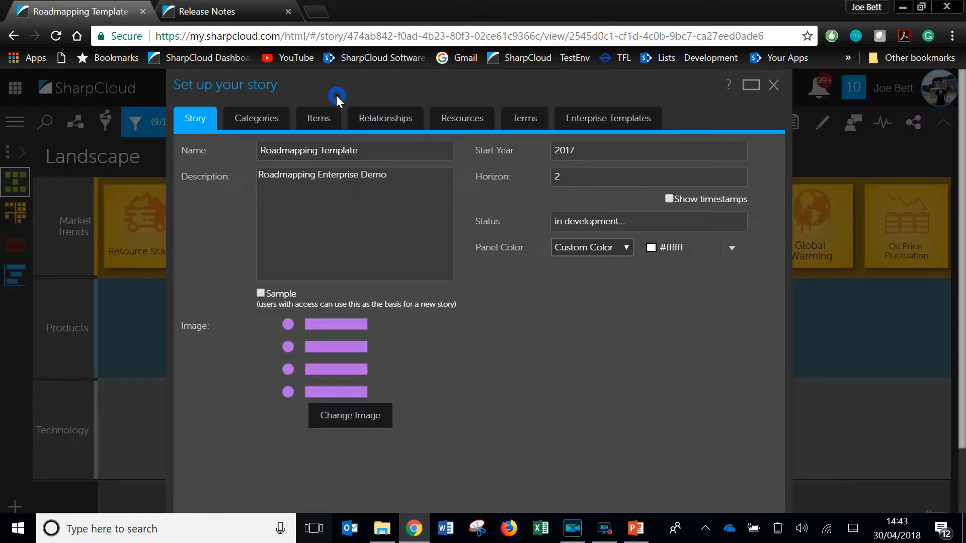
{"action": "left_click", "coordinate": [236, 121]}
{"action": "left_click", "coordinate": [289, 151]}
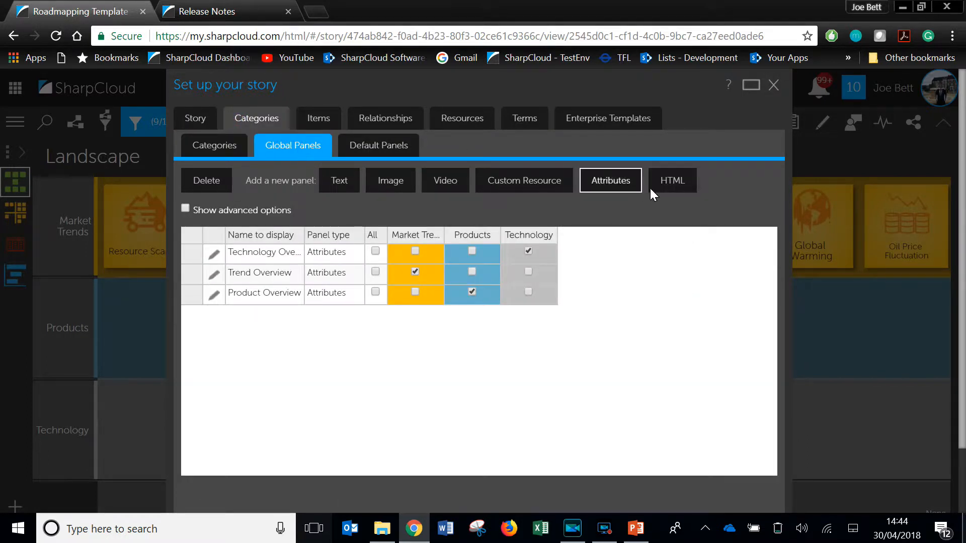
{"action": "left_click", "coordinate": [666, 186]}
{"action": "left_click", "coordinate": [418, 154]}
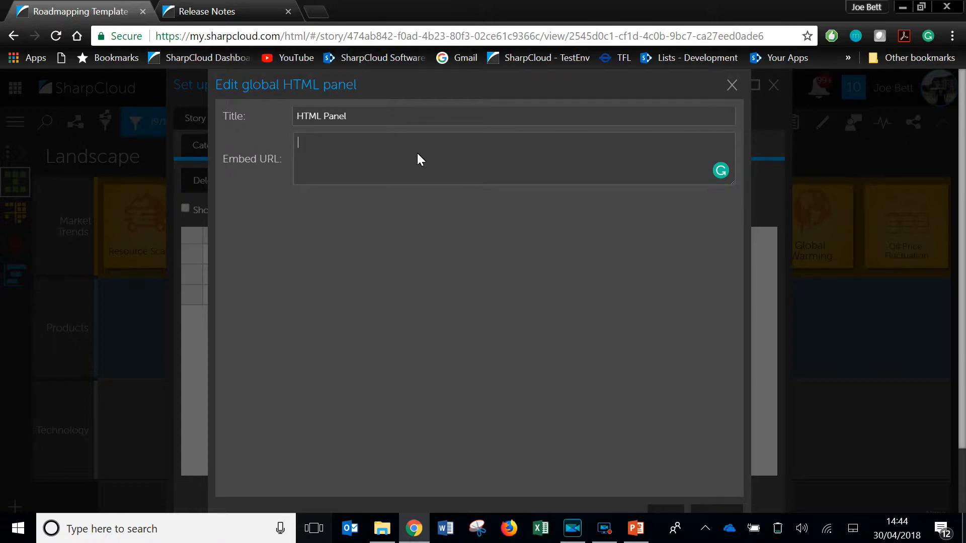
{"action": "type", "text": "https://my.sharpcloud.com/html/#/itemRels/9ac77f30-2a02-42c3-a7ca-163a8ba0da44"}
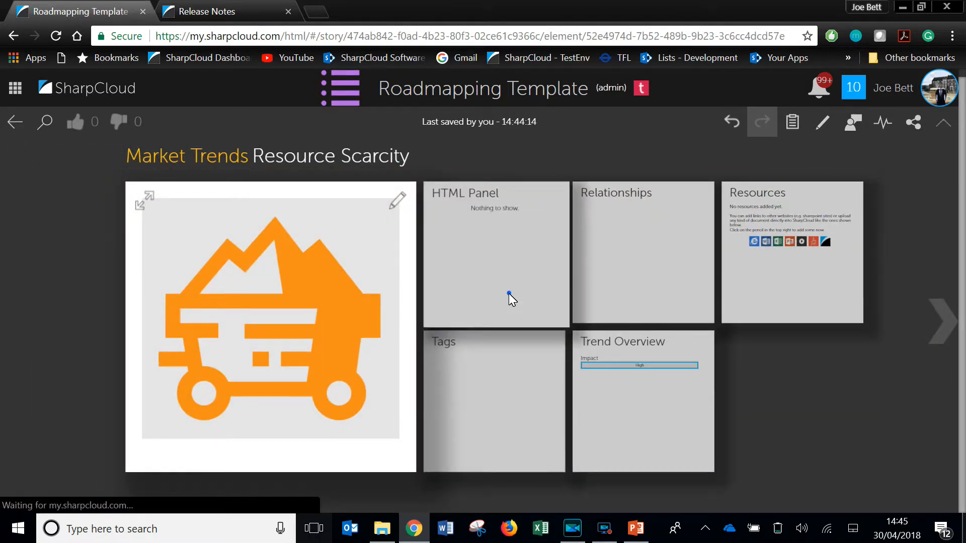
- Examine the HTML panel's related items on Resource Scarcity and on the market trends that follow it
{"action": "left_click", "coordinate": [508, 293]}
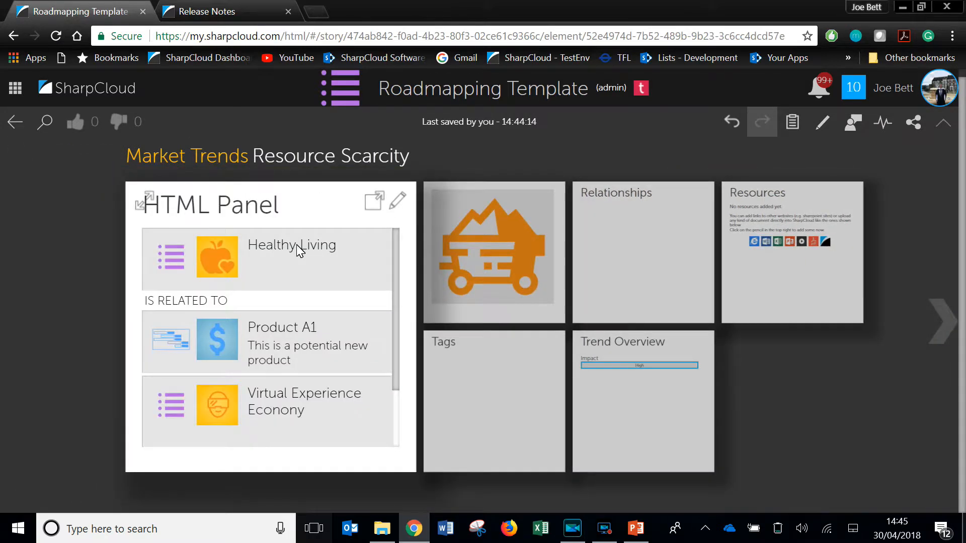
{"action": "scroll", "coordinate": [208, 430], "scroll_direction": "down", "scroll_amount": 2}
{"action": "scroll", "coordinate": [274, 417], "scroll_direction": "up", "scroll_amount": 3}
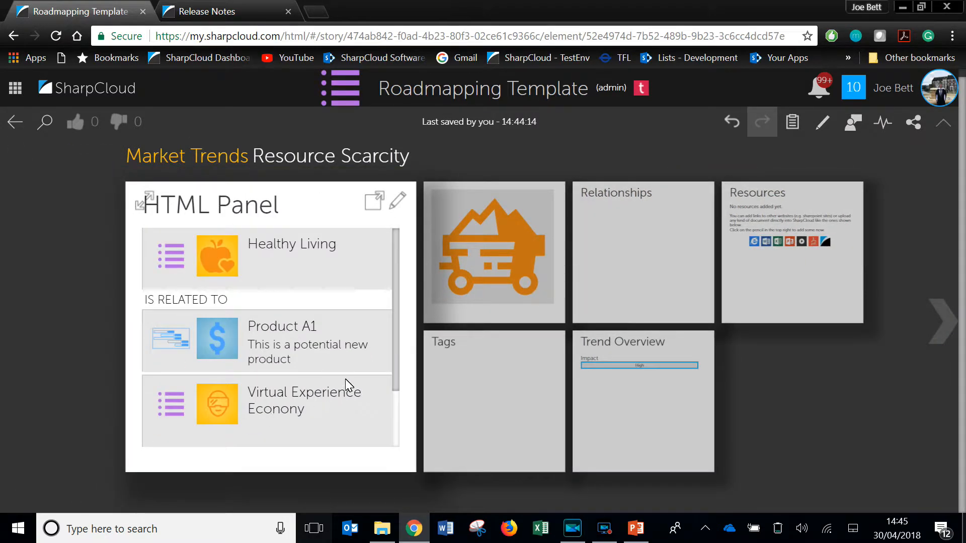
{"action": "left_click", "coordinate": [946, 329]}
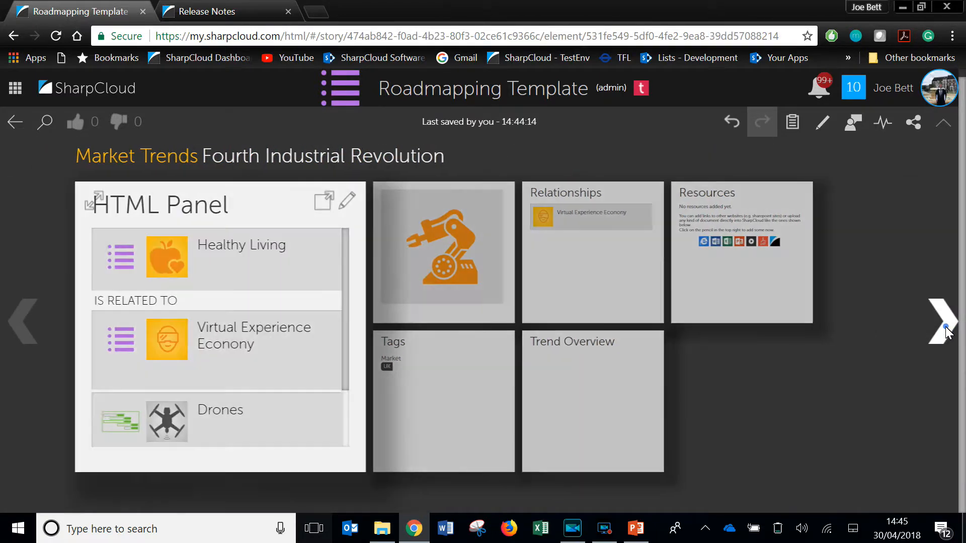
{"action": "left_click", "coordinate": [946, 329]}
{"action": "left_click", "coordinate": [944, 327]}
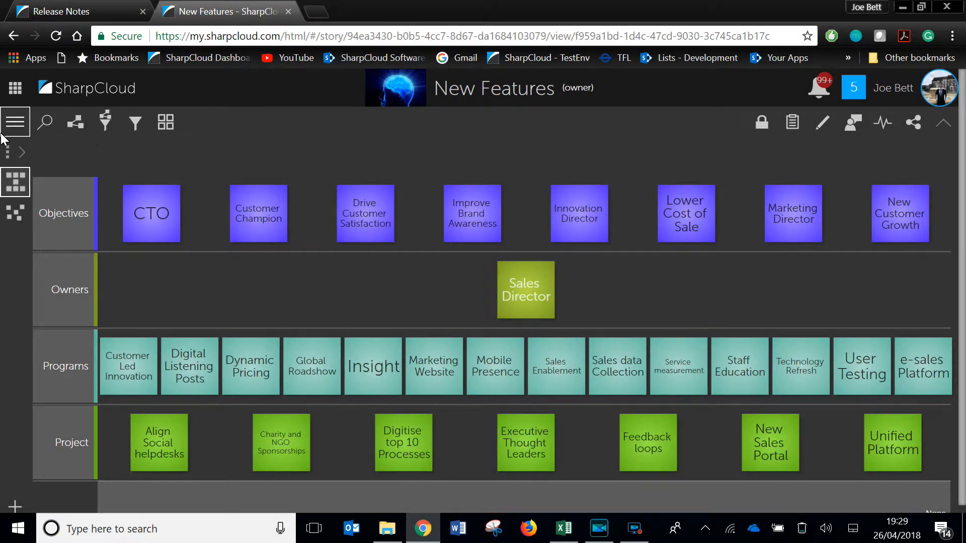
- Open the Resource URLs in the story's data grid, apply the grid, and open the Mobile Presence program
{"action": "left_click", "coordinate": [16, 122]}
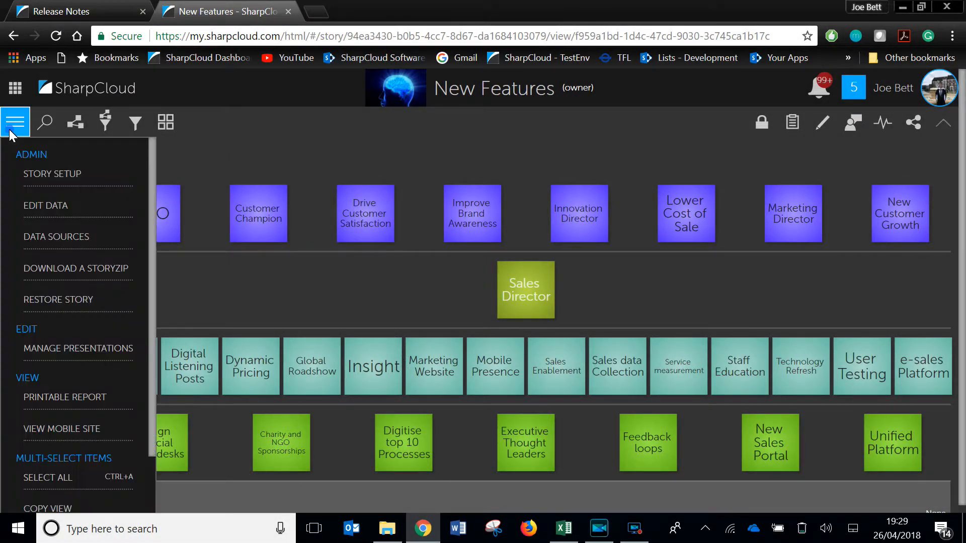
{"action": "left_click", "coordinate": [58, 204]}
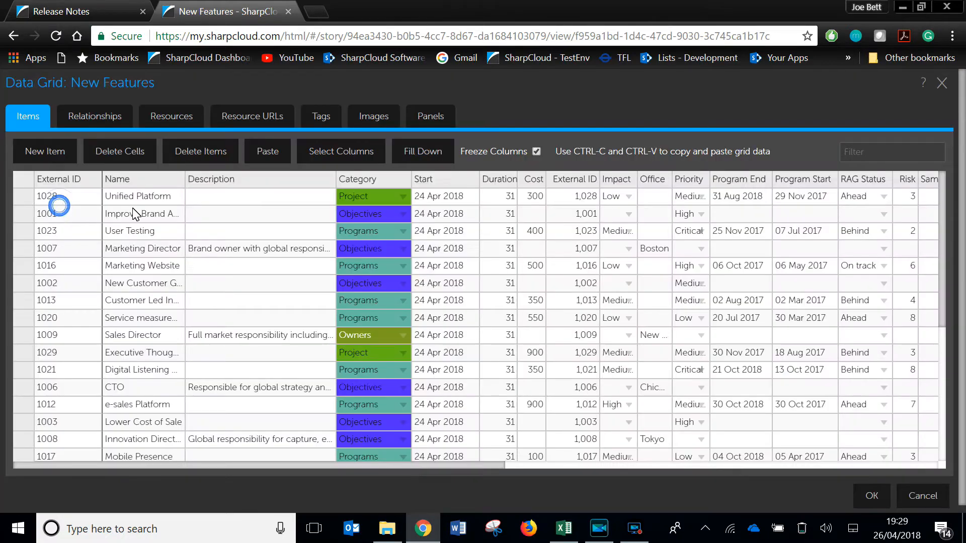
{"action": "left_click", "coordinate": [265, 119]}
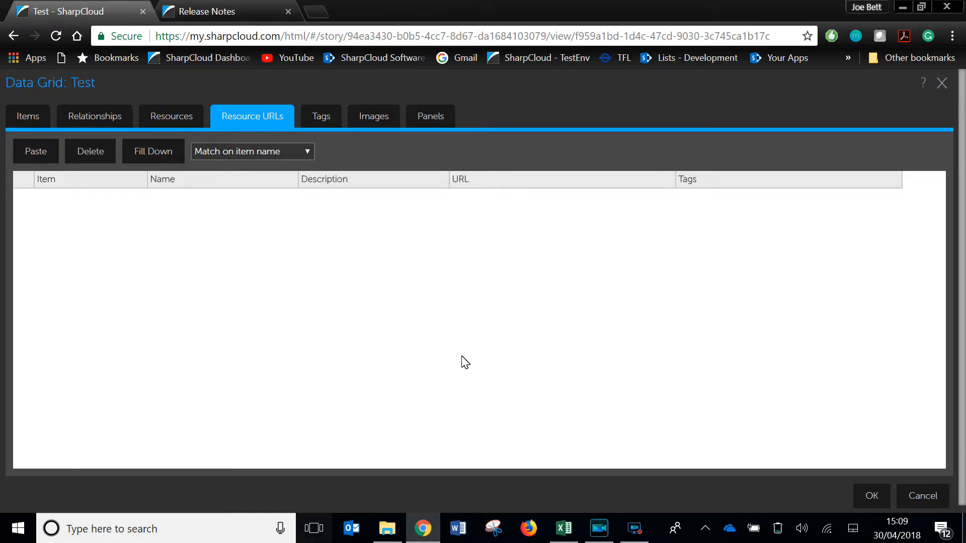
{"action": "left_click", "coordinate": [875, 495]}
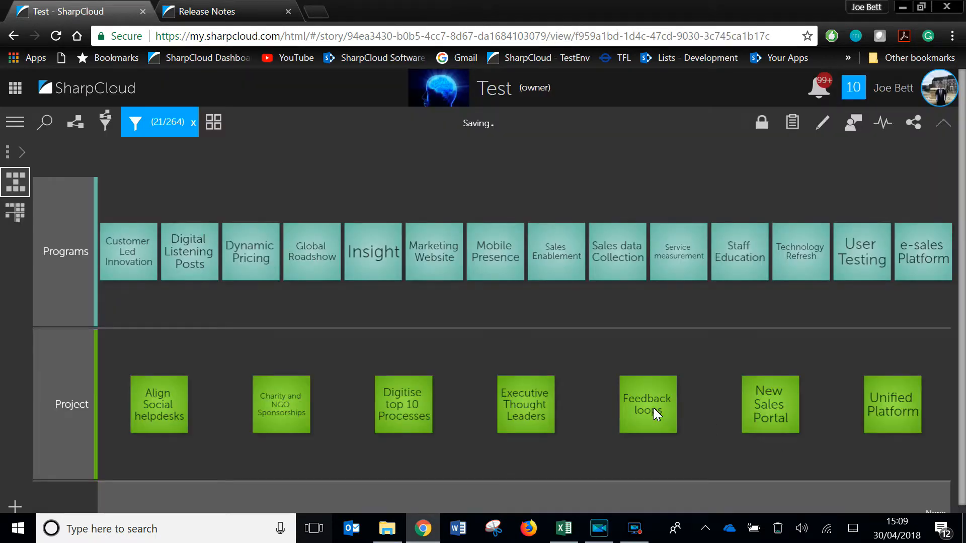
{"action": "left_click", "coordinate": [505, 254]}
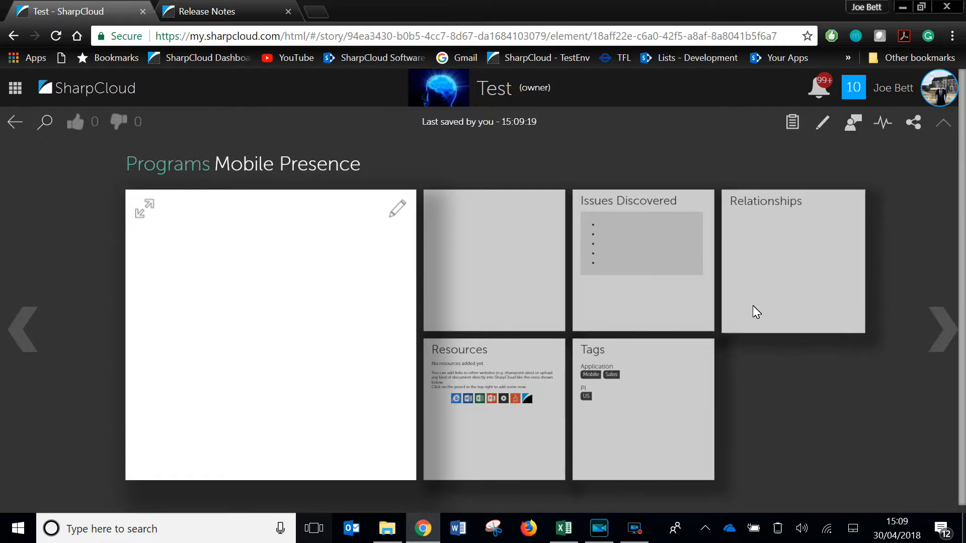
- View the Mobile Presence resources, then switch to Jules.xlsx in Excel and copy the complete resource URL table from Sheet2
{"action": "left_click", "coordinate": [505, 417]}
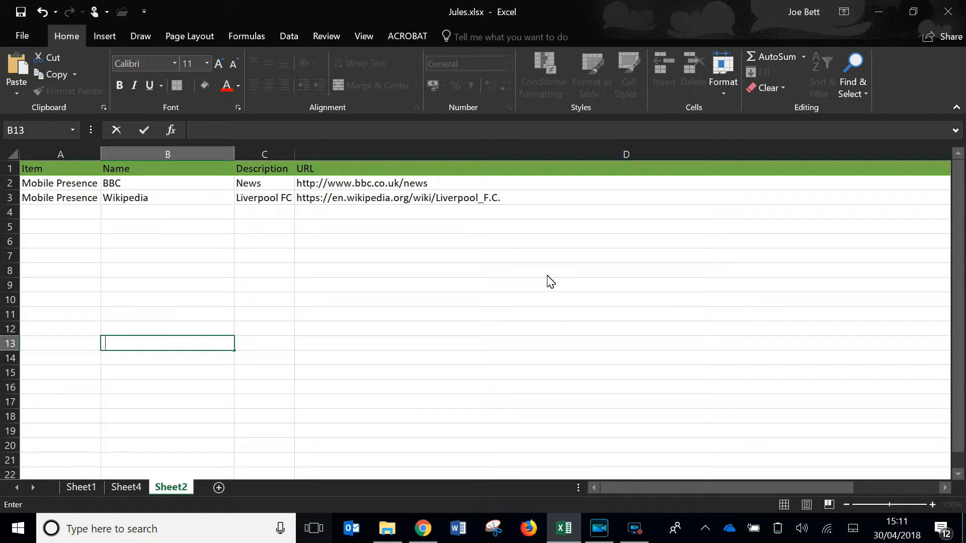
{"action": "left_click", "coordinate": [551, 281]}
{"action": "left_click", "coordinate": [110, 198]}
{"action": "key", "text": "ctrl+a"}
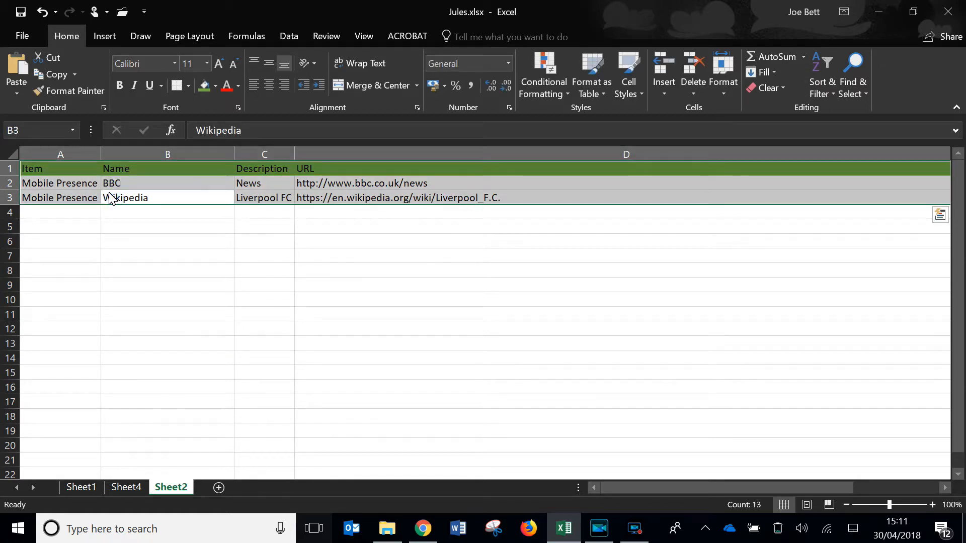
{"action": "key", "text": "ctrl+c"}
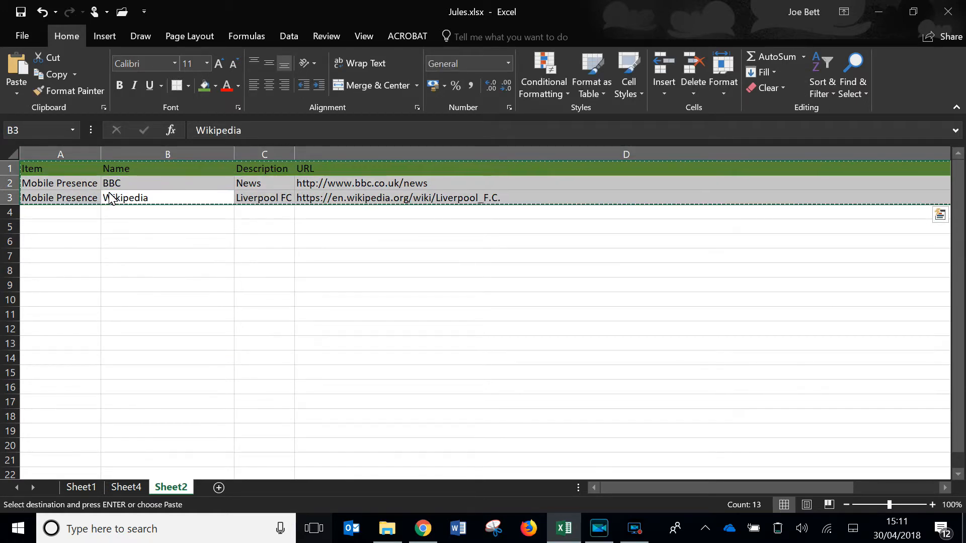
- Switch back to SharpCloud, paste the BBC and Wikipedia rows into the Test story's Resource URLs, matching on item name, and apply the data grid
{"action": "key", "text": "alt+Tab"}
{"action": "key", "text": "Tab"}
{"action": "left_click", "coordinate": [35, 149]}
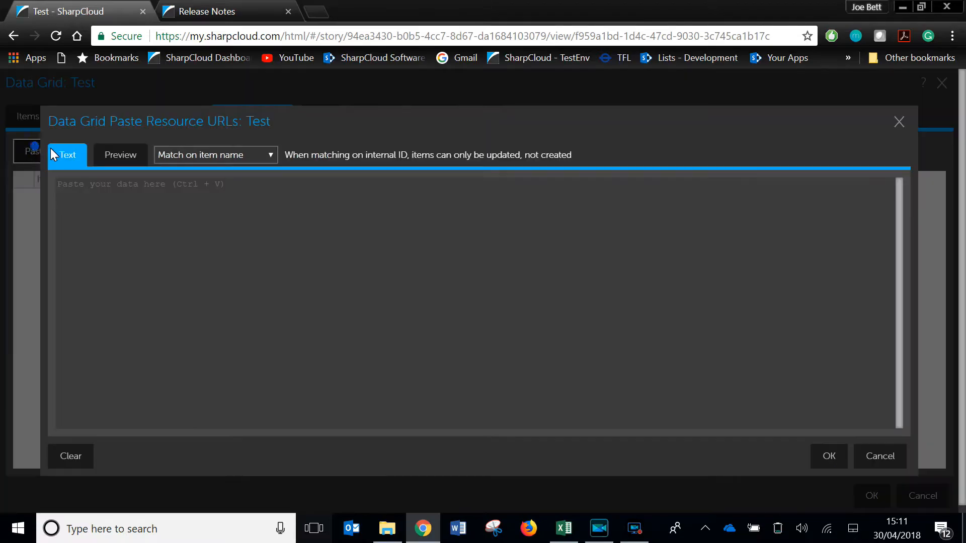
{"action": "left_click", "coordinate": [170, 219]}
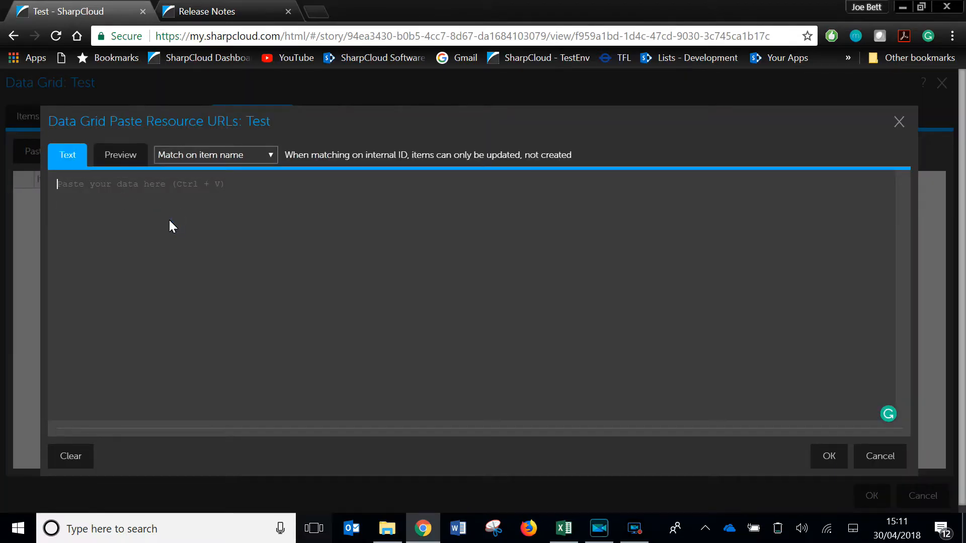
{"action": "key", "text": "ctrl+v"}
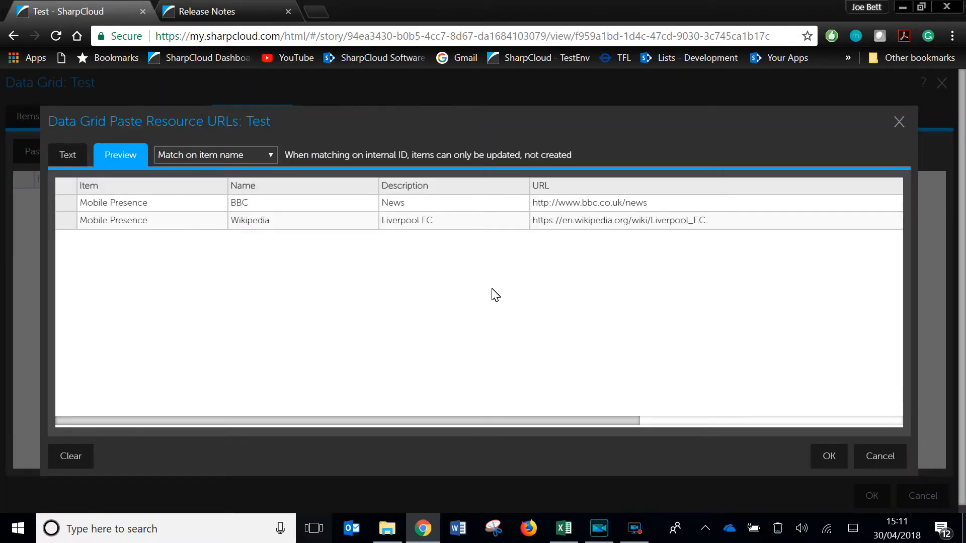
{"action": "left_click", "coordinate": [827, 464]}
{"action": "left_click", "coordinate": [877, 494]}
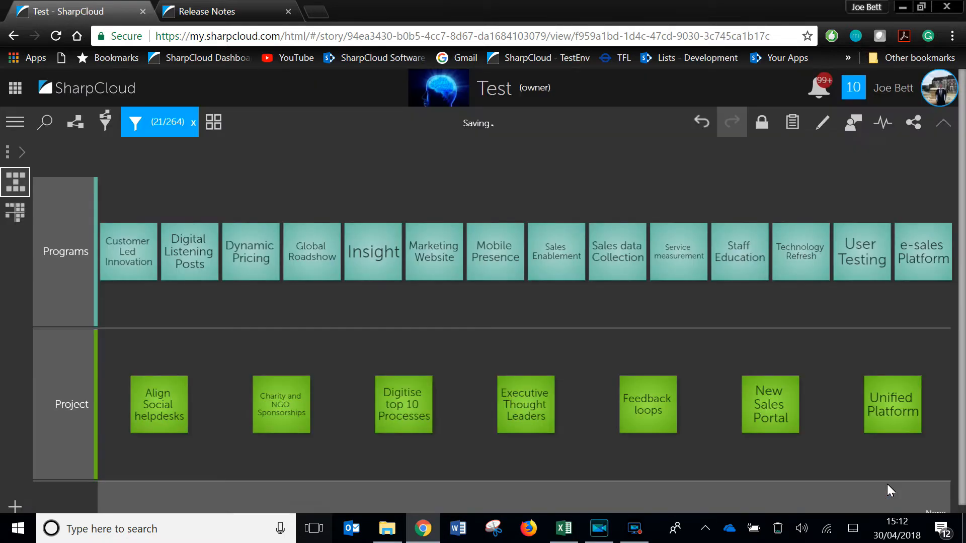
- Open the Mobile Presence program, bring its Resources panel into focus, and open the BBC News resource
{"action": "left_click", "coordinate": [510, 253]}
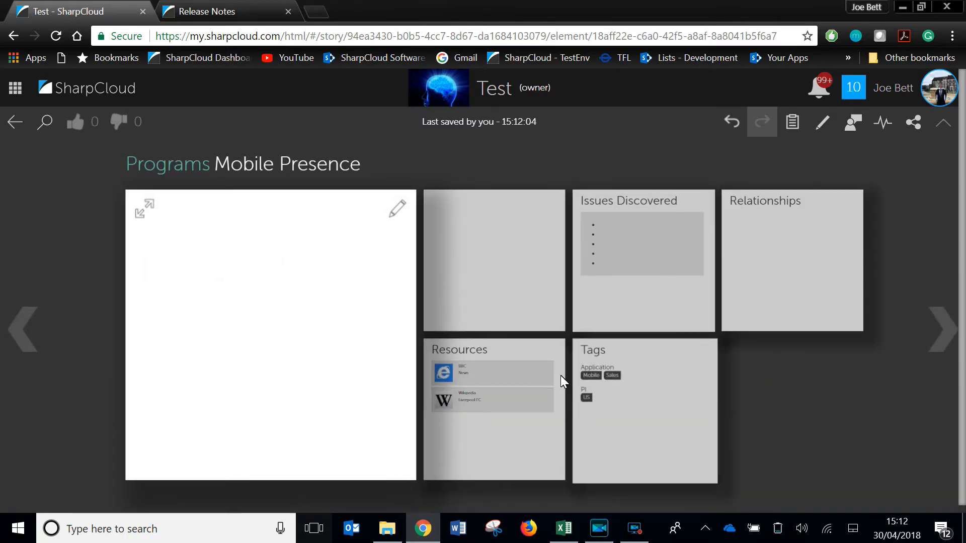
{"action": "left_click", "coordinate": [558, 383]}
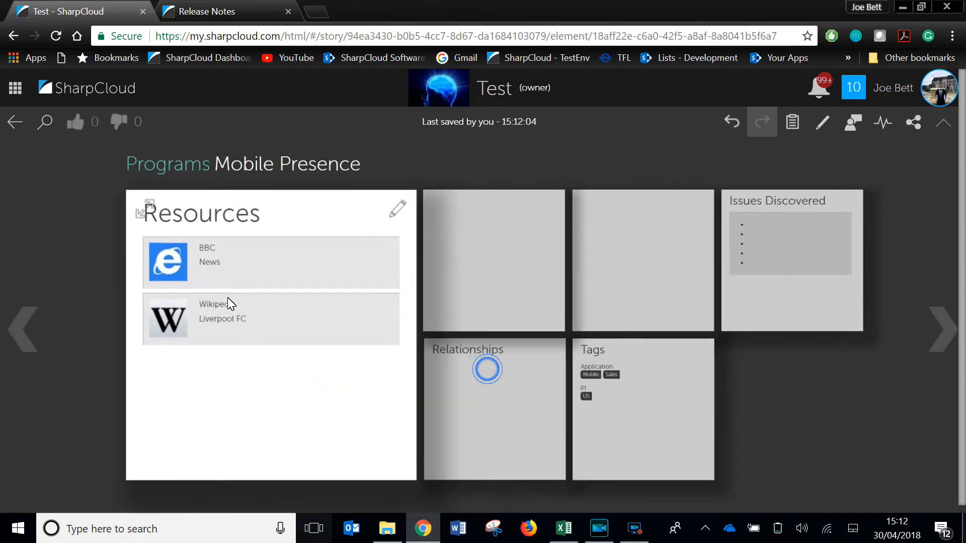
{"action": "left_click", "coordinate": [164, 264]}
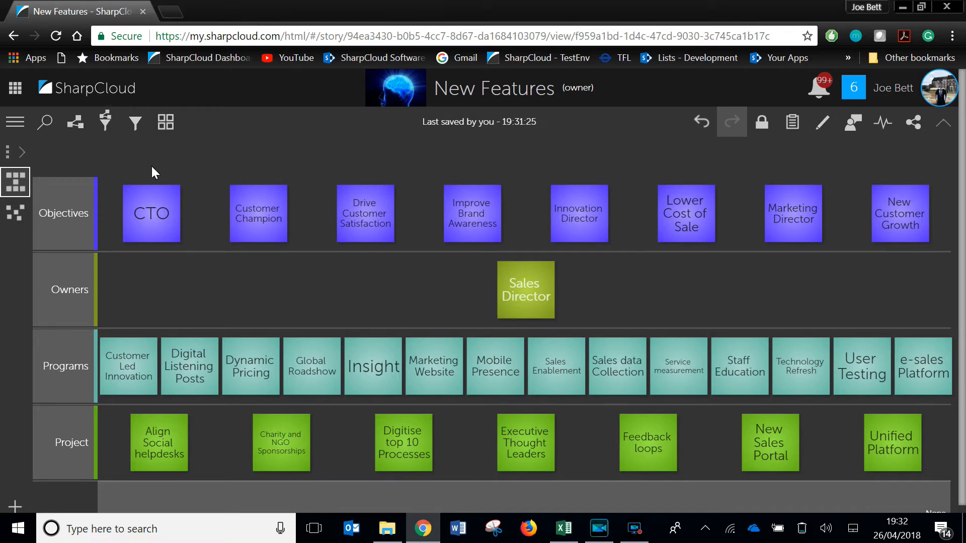
- Turn on relationships in the New Features story's layers view, and view the Innovation Director objective before closing it
{"action": "left_click", "coordinate": [82, 126]}
{"action": "left_click", "coordinate": [574, 228]}
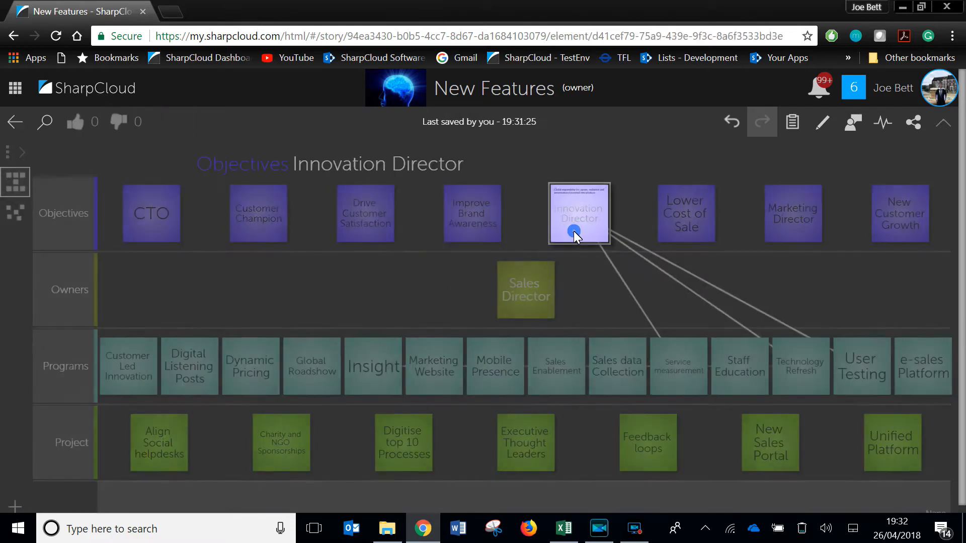
{"action": "left_click", "coordinate": [614, 148]}
{"action": "left_click", "coordinate": [79, 126]}
{"action": "left_click", "coordinate": [79, 126]}
{"action": "left_click", "coordinate": [585, 213]}
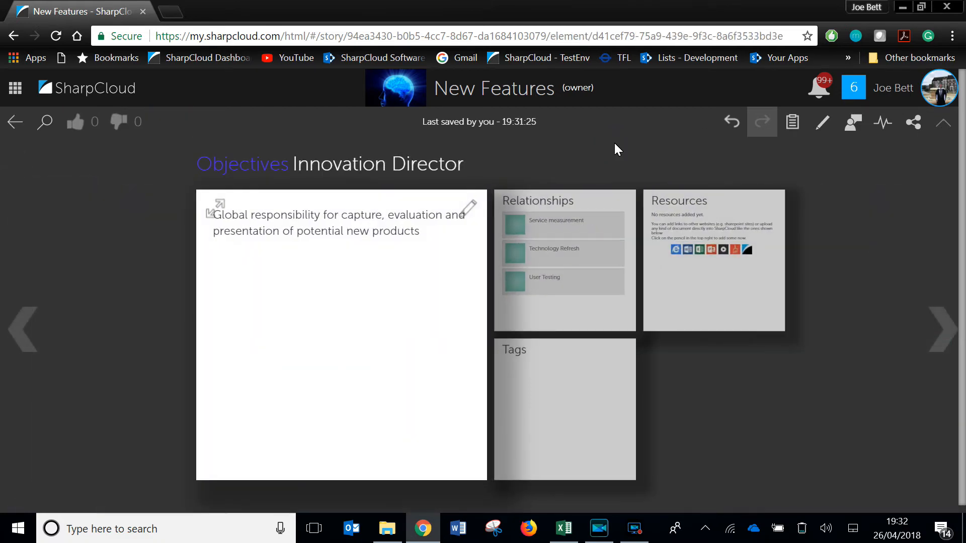
{"action": "left_click", "coordinate": [581, 155]}
- Set the Sample Layers view's relationship click behaviour to Highlight relationship, save the view, and highlight Innovation Director's relationships
{"action": "left_click", "coordinate": [165, 124]}
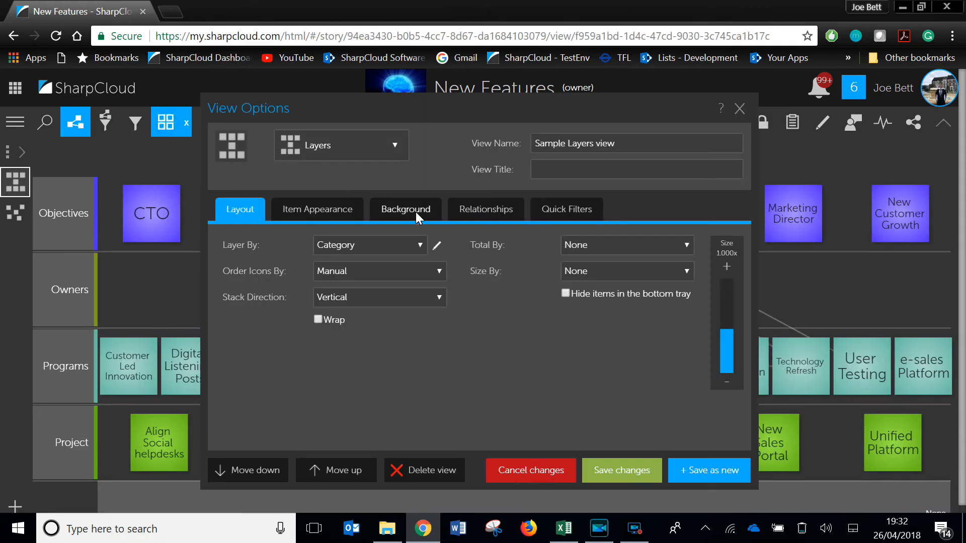
{"action": "left_click", "coordinate": [483, 216]}
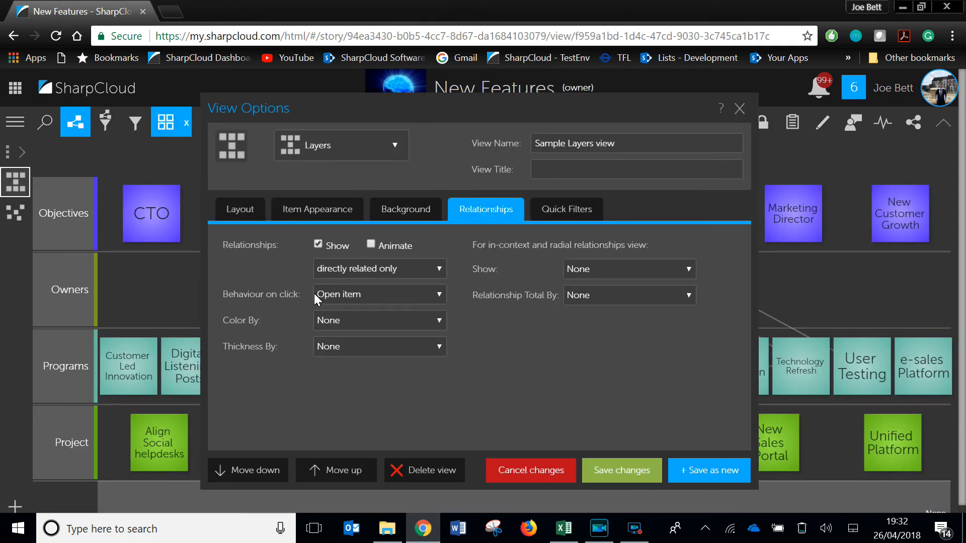
{"action": "left_click", "coordinate": [370, 297]}
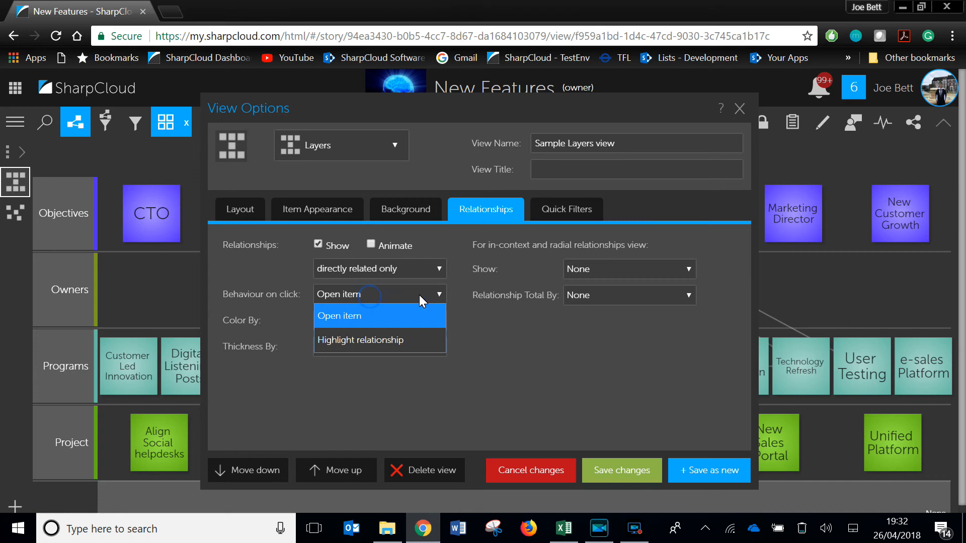
{"action": "left_click", "coordinate": [406, 343]}
{"action": "left_click", "coordinate": [621, 473]}
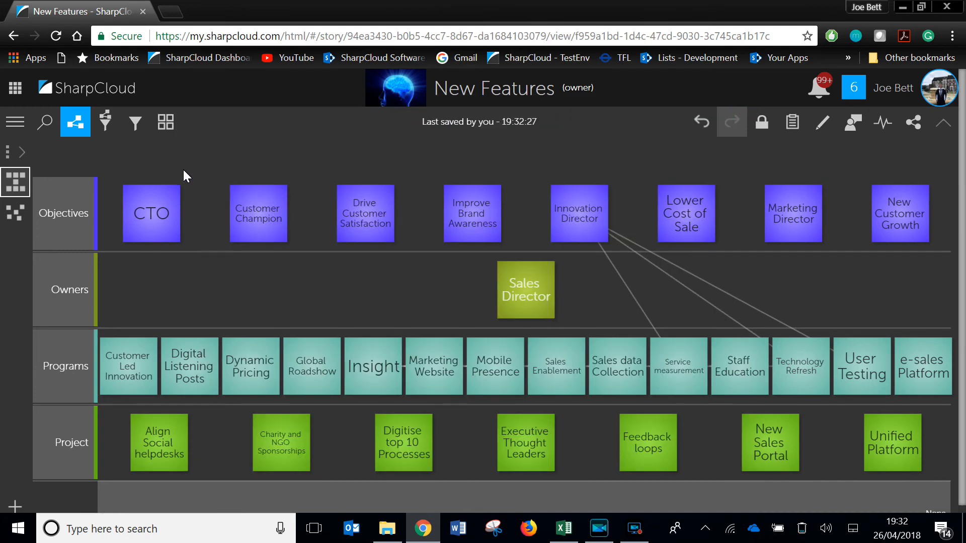
{"action": "left_click", "coordinate": [599, 204]}
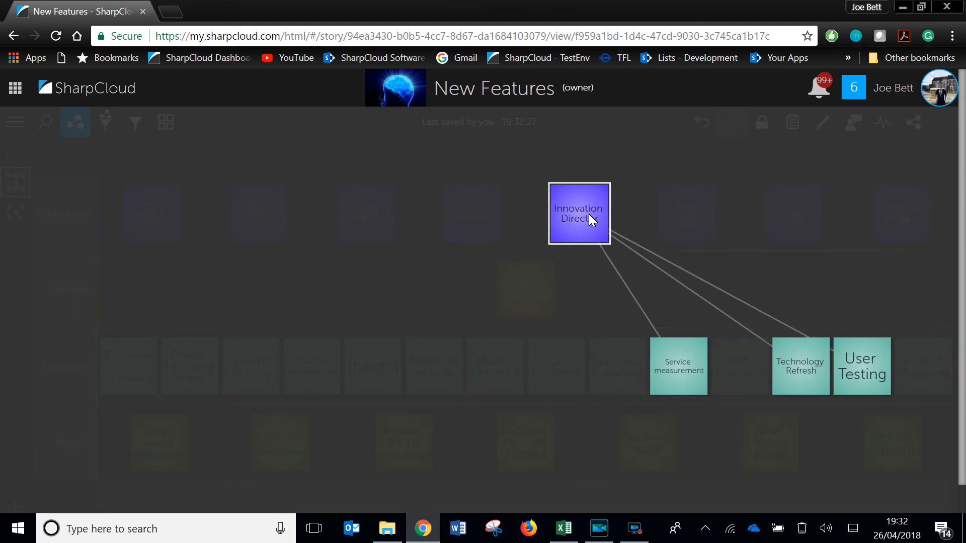